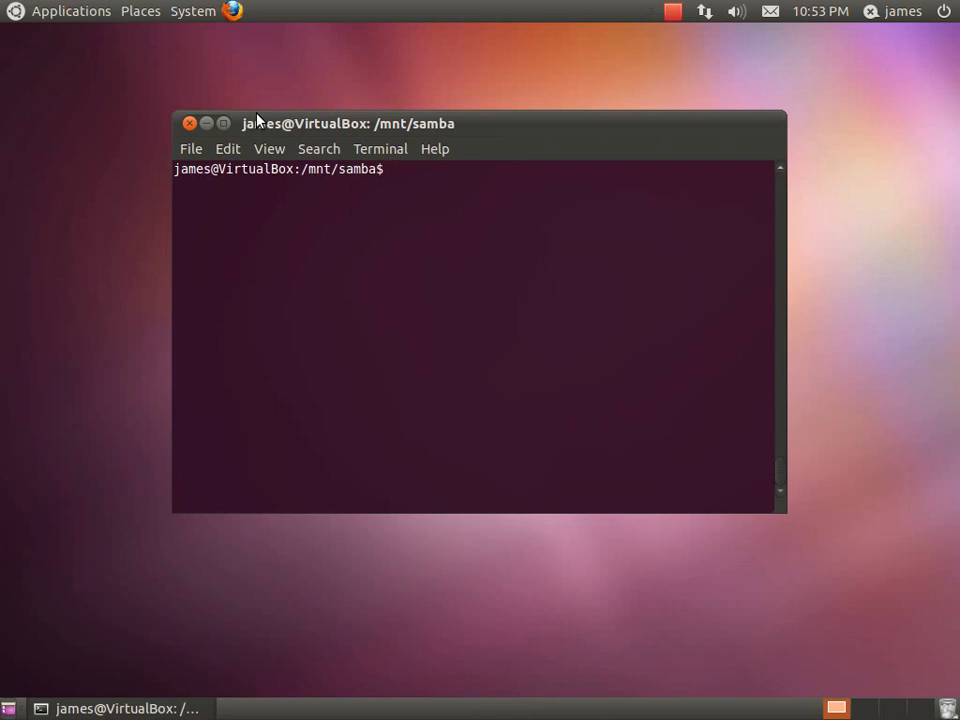
type("ls")
Run ls to list the contents of /mnt/samba
key("Return")
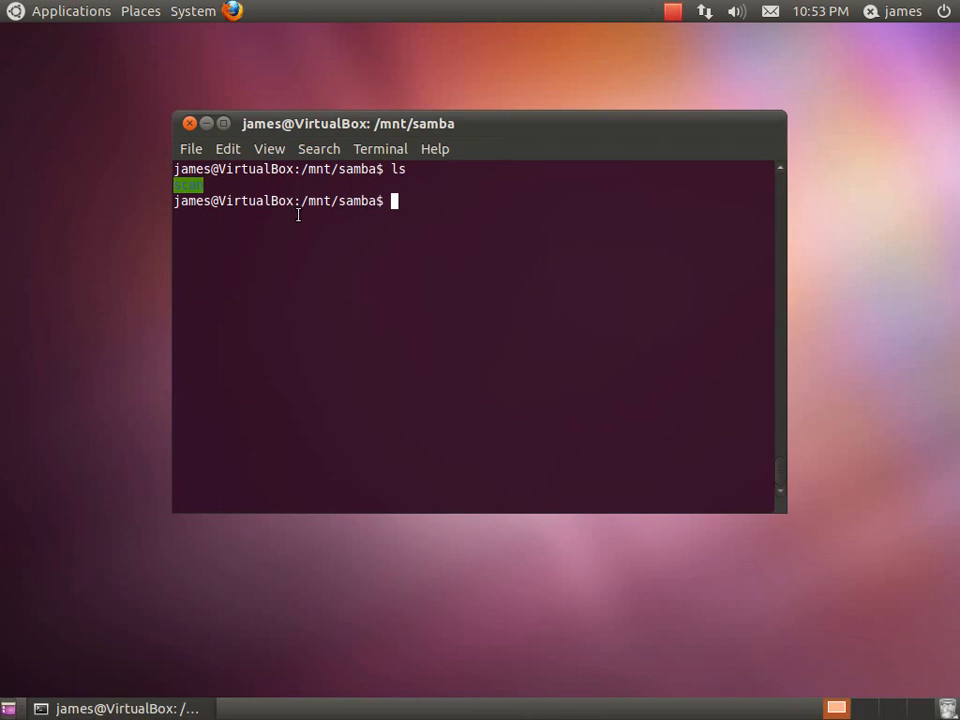
type("sudo ")
type("ln -s")
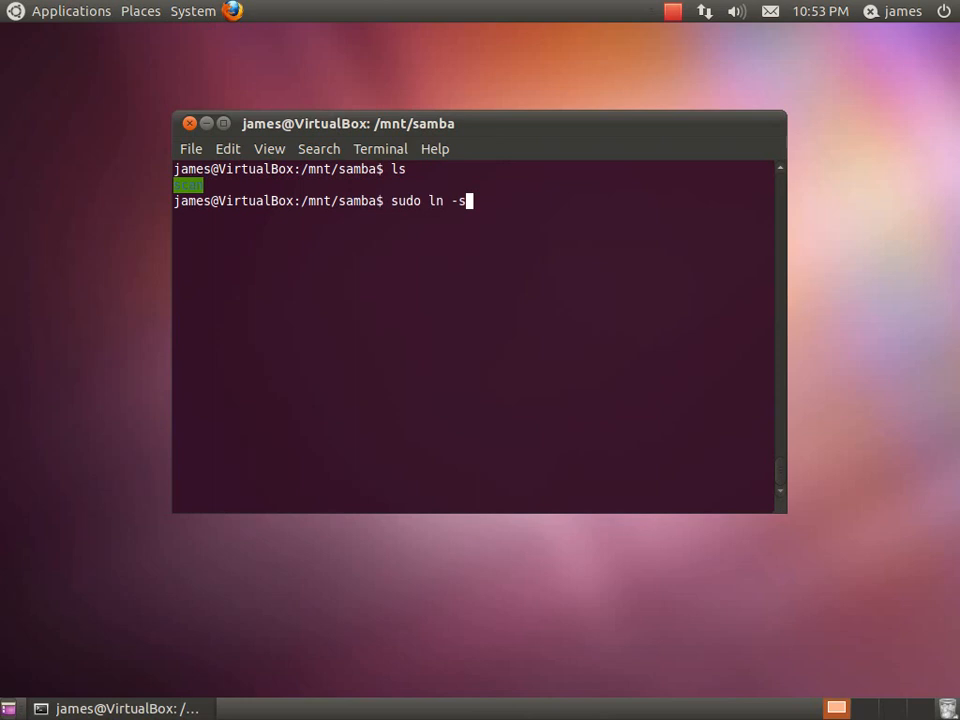
type(" /mnt/")
type("s")
Run sudo ln -s /mnt/samba/scan/ /home/james/Desktop/ with Tab-completed paths
key("Tab")
type("s")
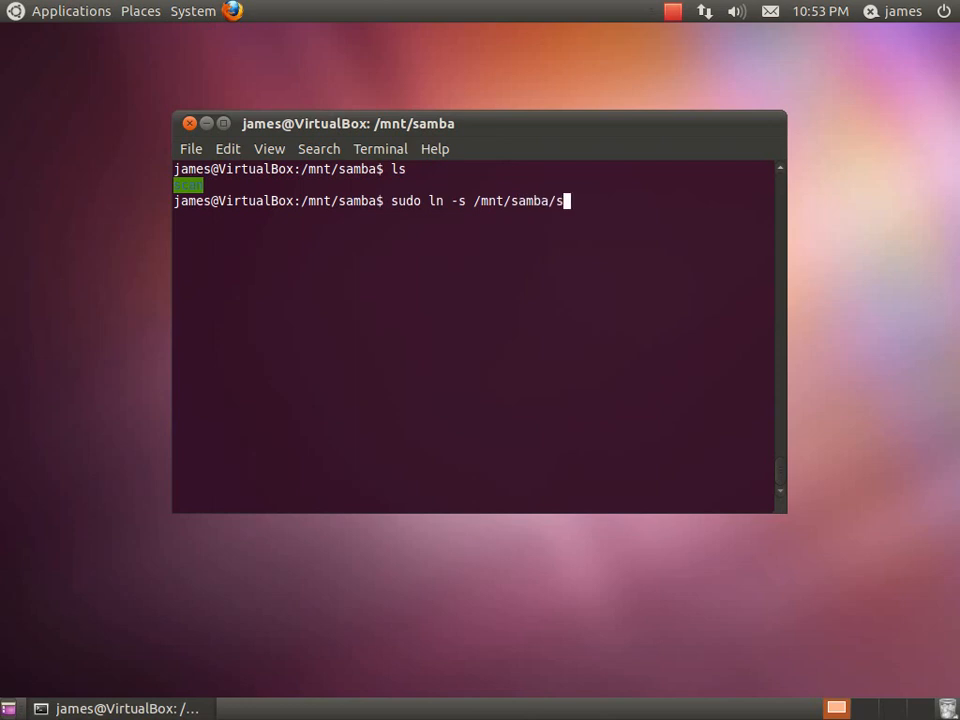
key("Tab")
type("/")
type("home/james/")
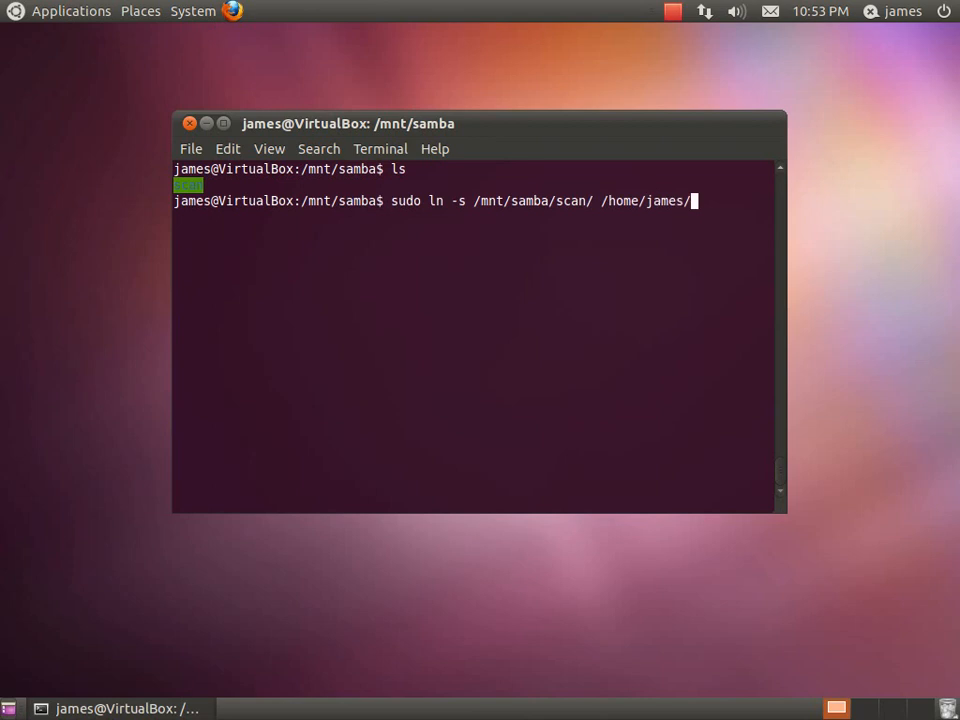
type("Des")
key("Tab")
key("Return")
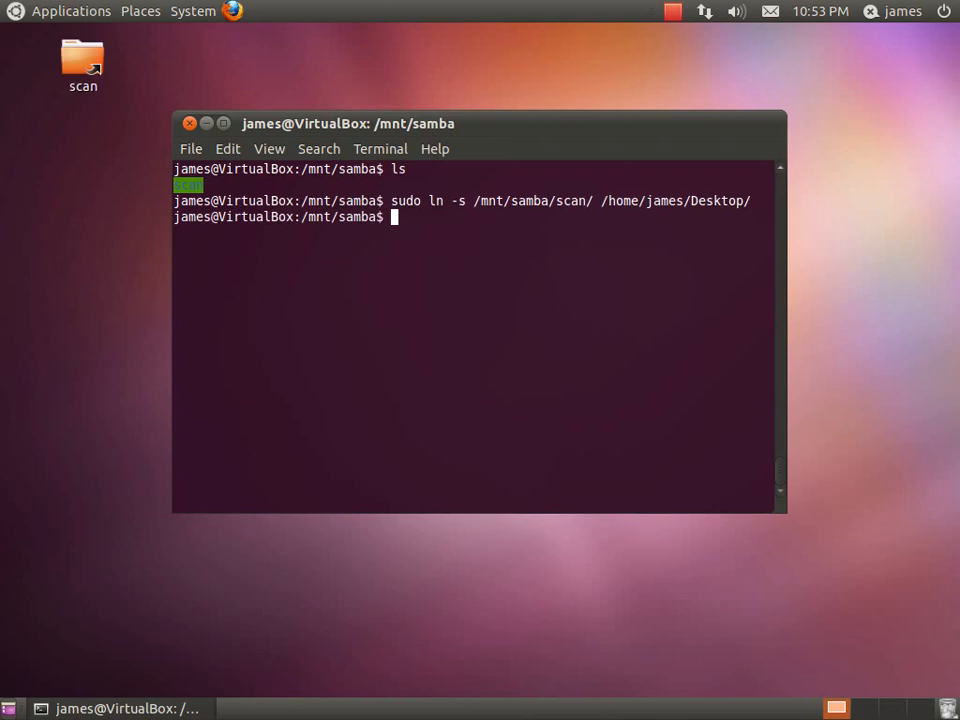
Verify the new scan link on the desktop opens the shared files, then close the folder window
double_click(95, 72)
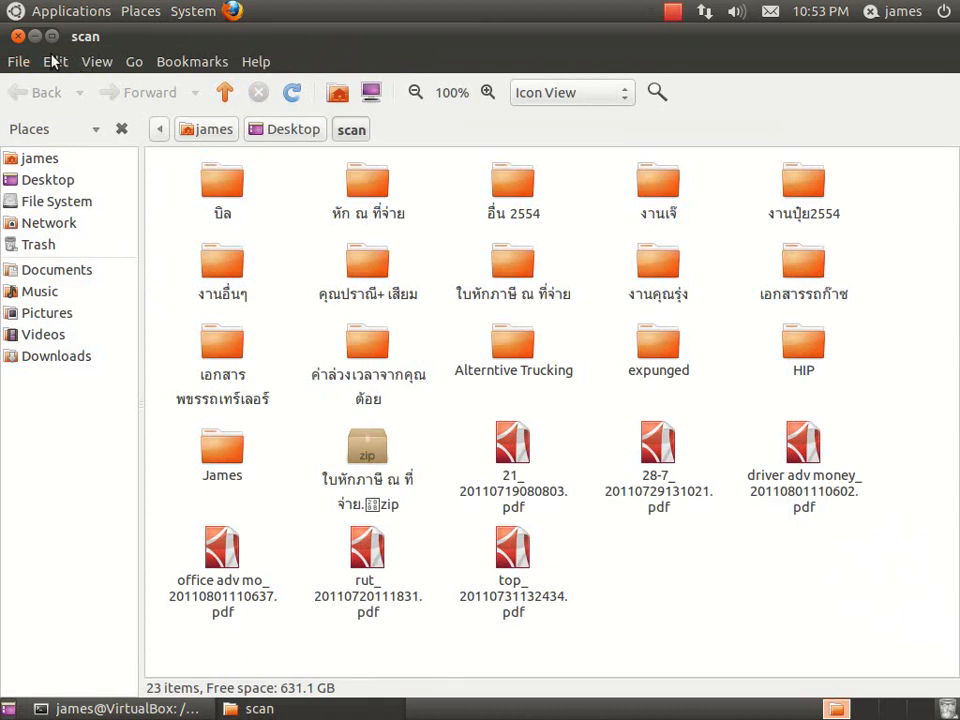
left_click(17, 36)
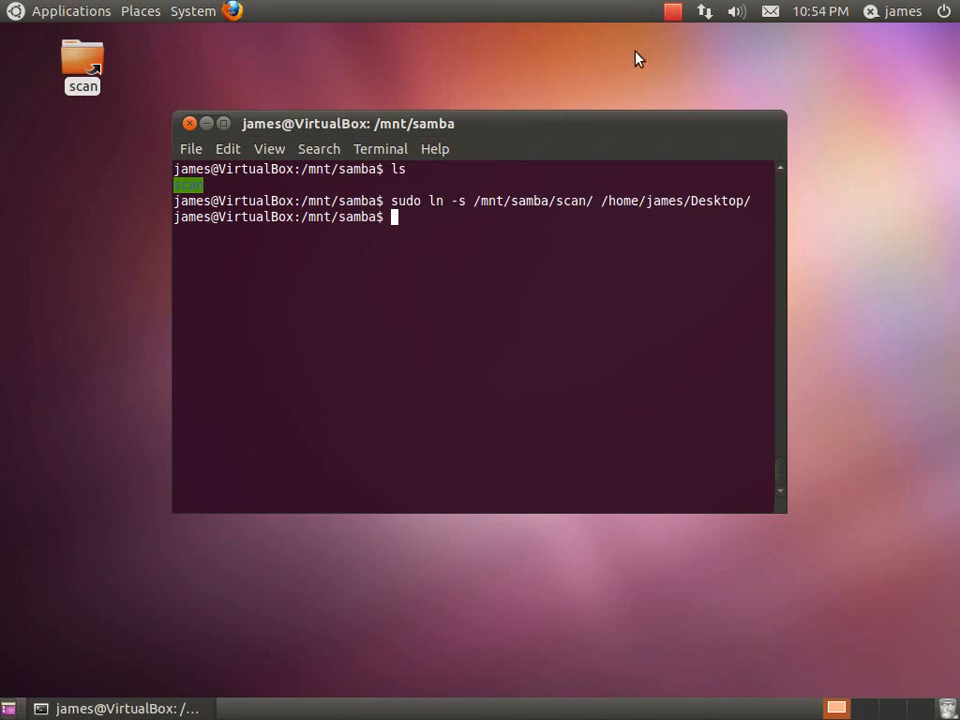
left_click(672, 12)
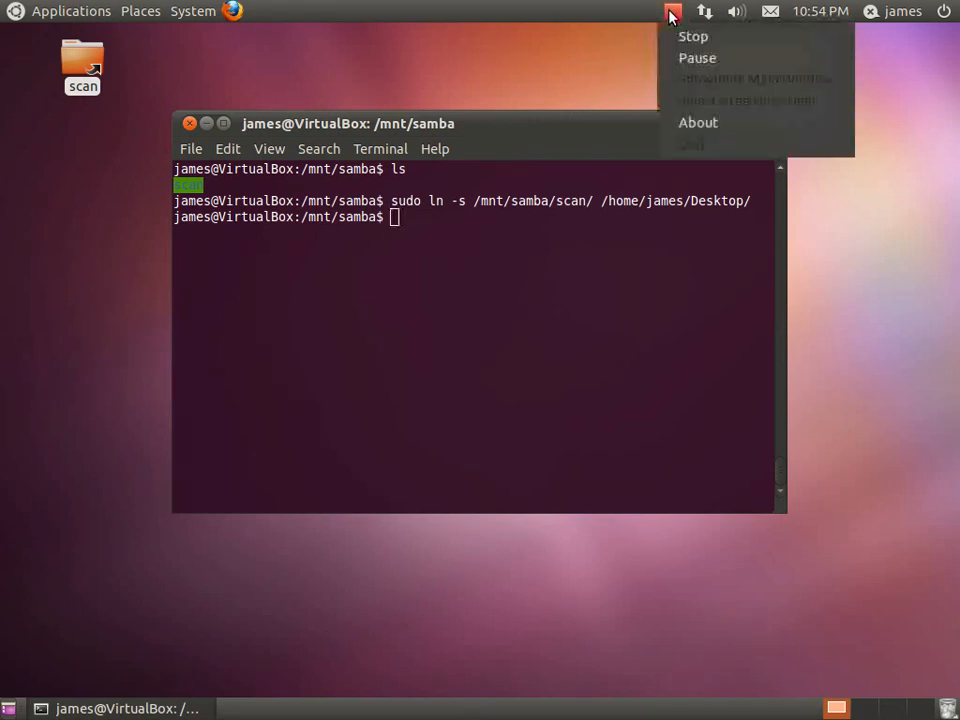